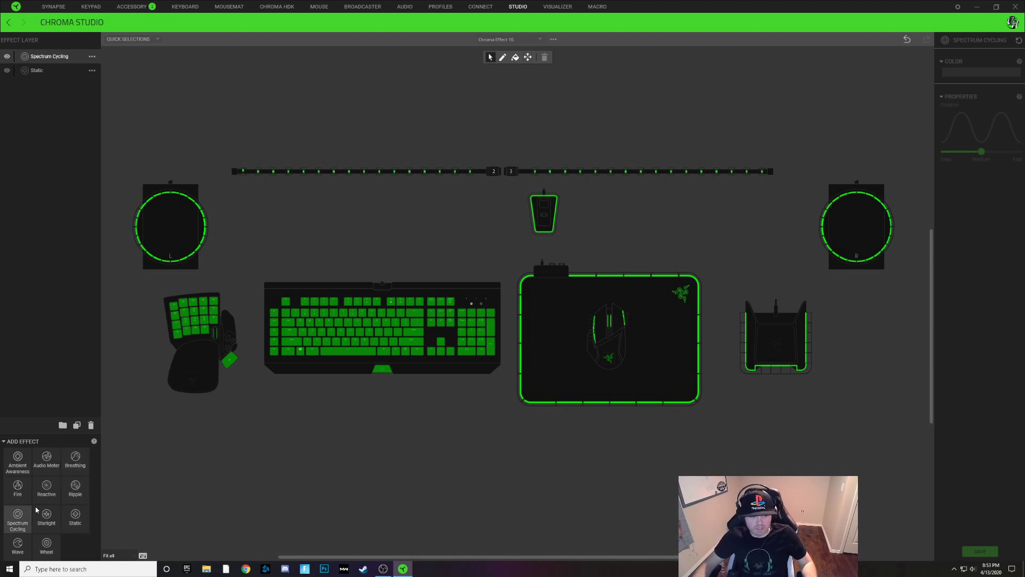
Step: Add Reactive and Wave effect layers and rename the top Wave layer 'caps lock'
click(46, 490)
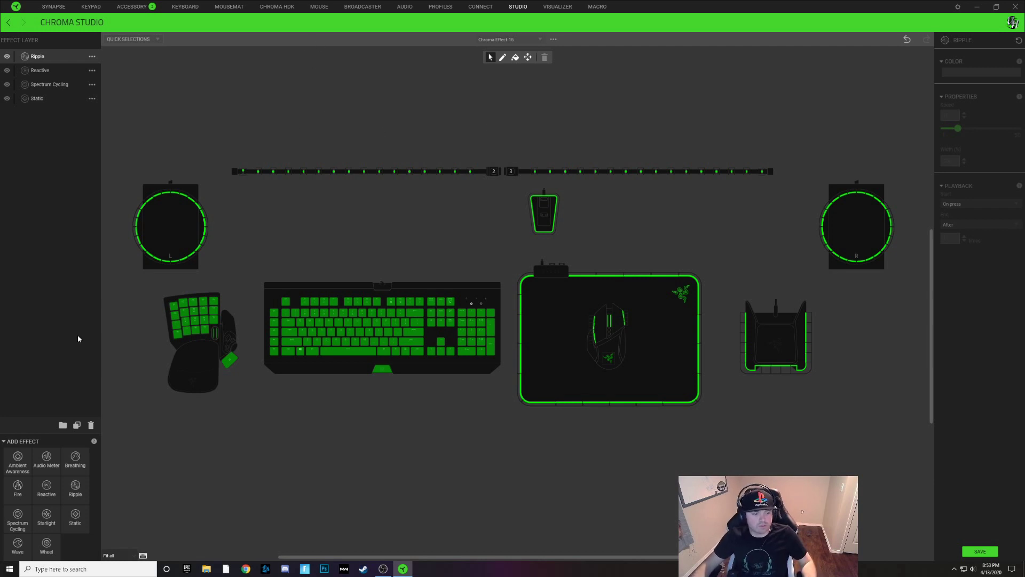
click(19, 555)
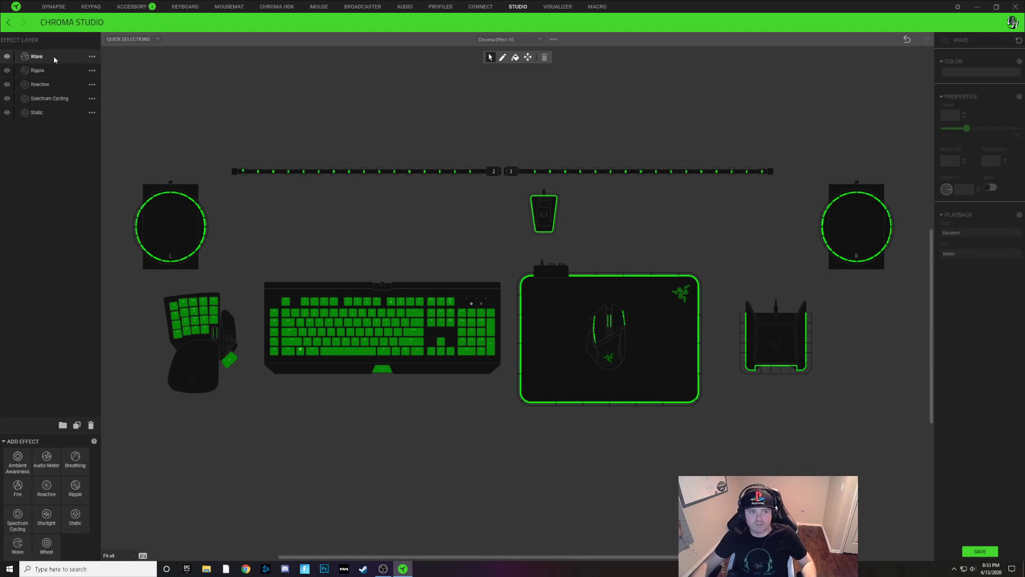
right_click(53, 56)
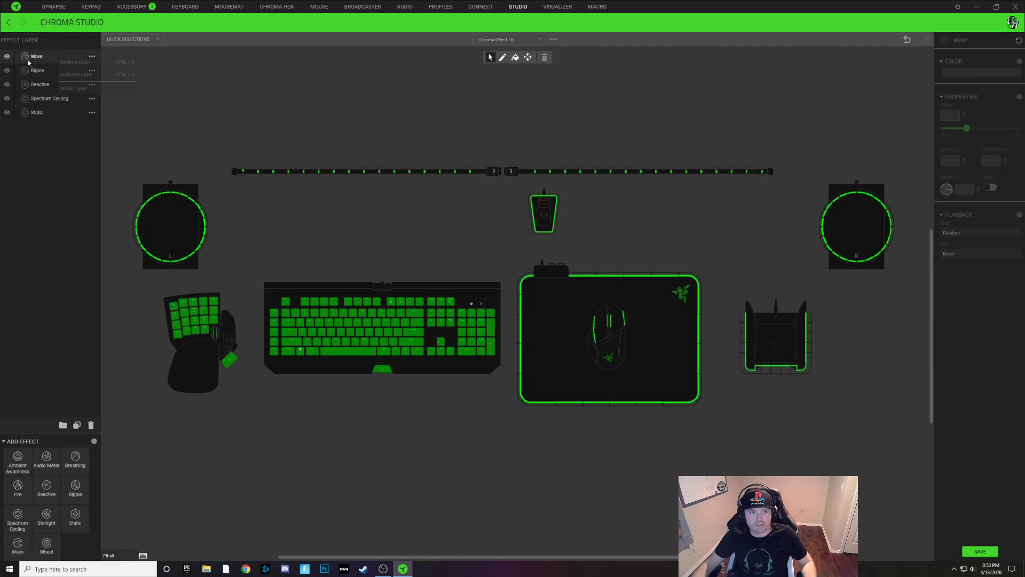
click(75, 62)
text(d)
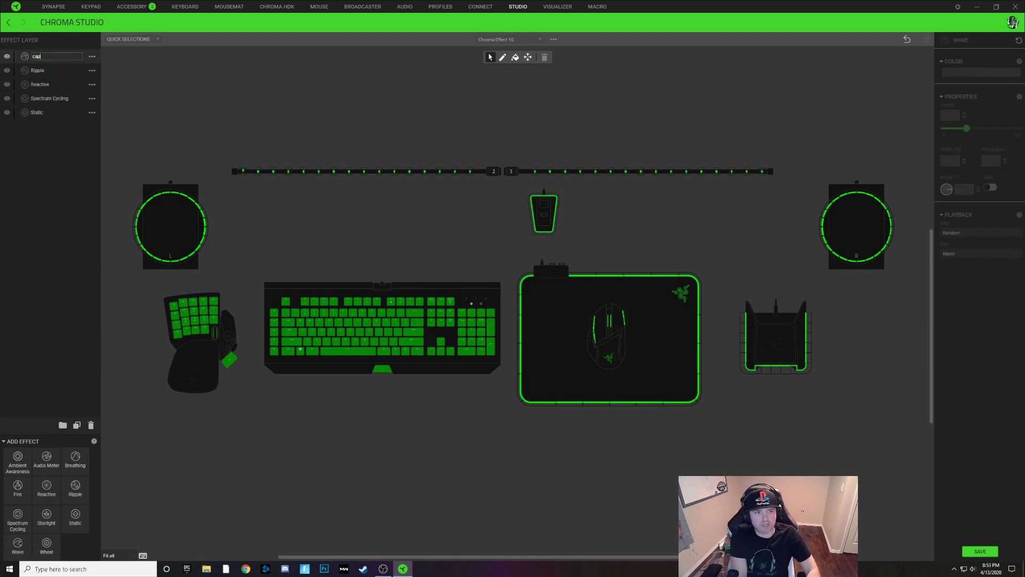
text(aps lock)
key(Return)
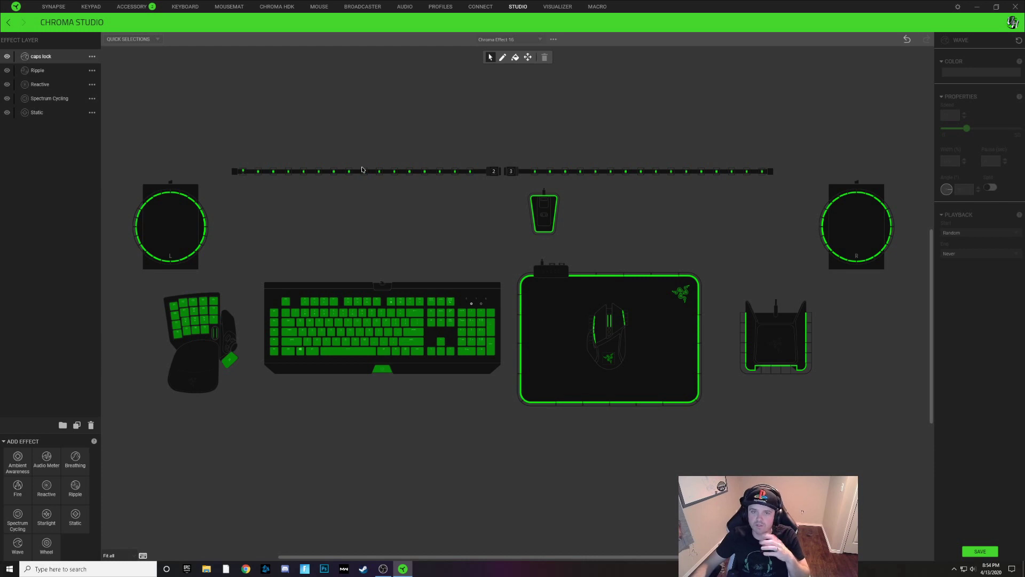
Step: Apply the caps lock layer to the Caps key with the red-to-yellow gradient pattern
double_click(382, 320)
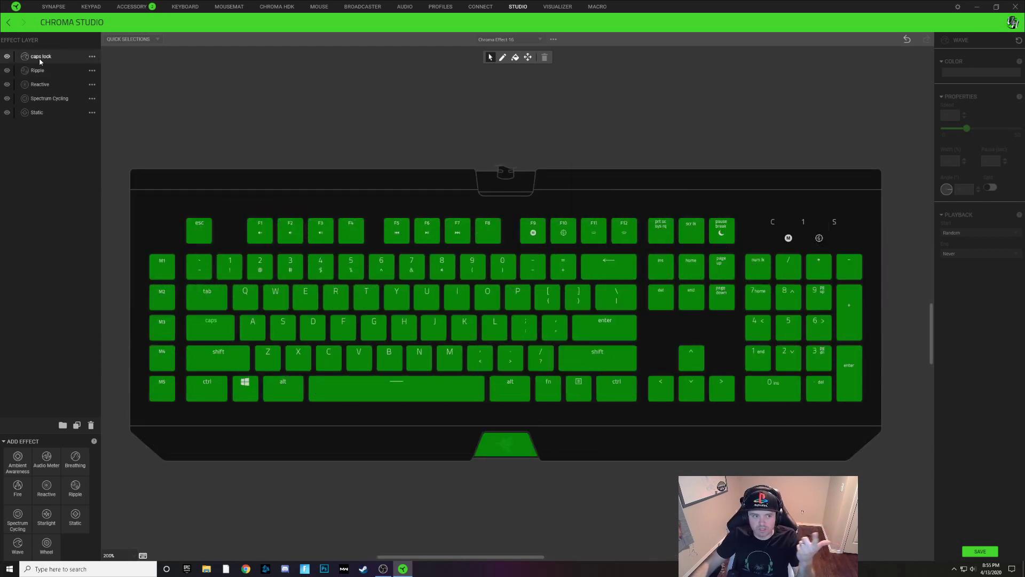
click(76, 56)
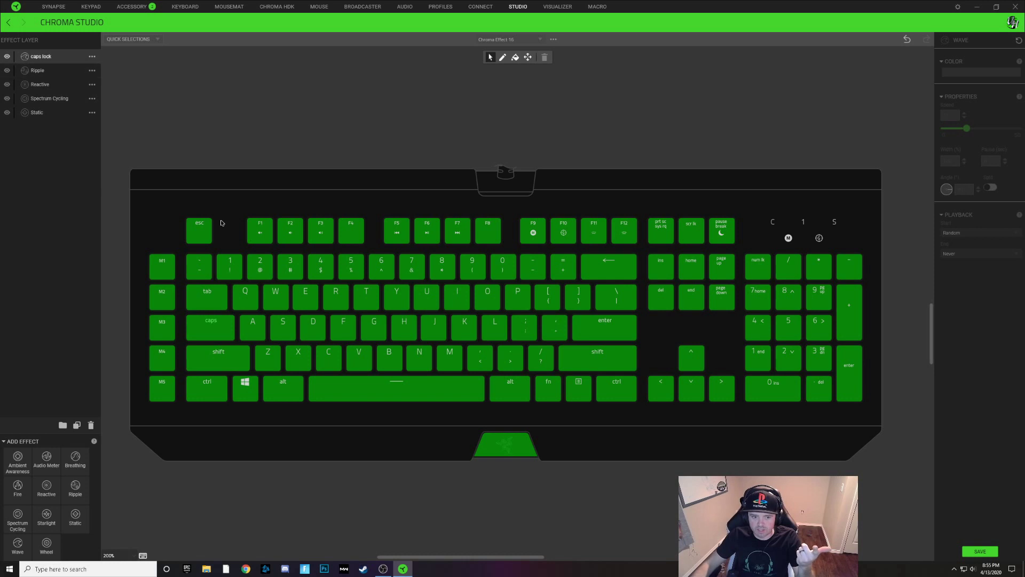
click(215, 327)
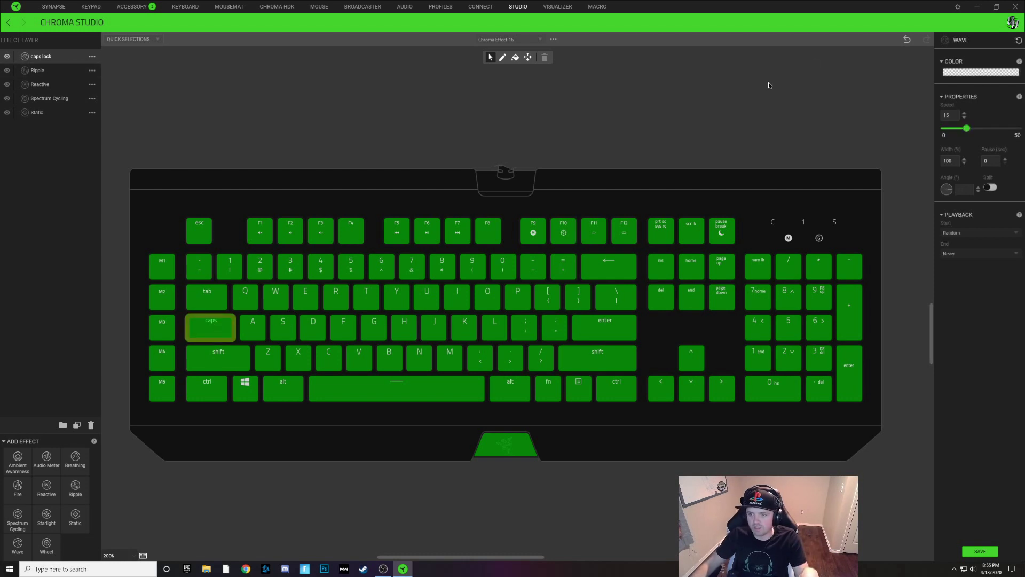
click(956, 76)
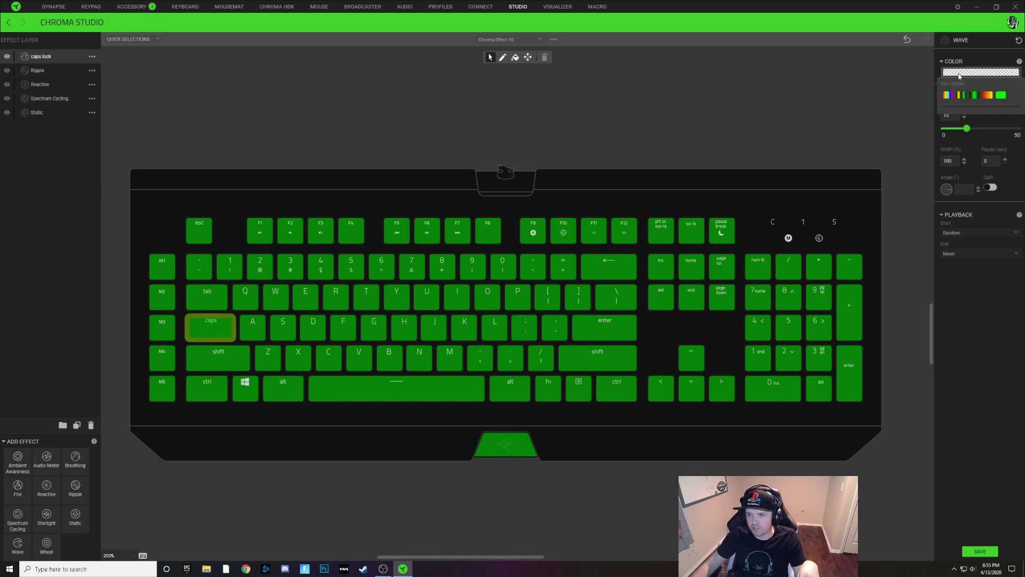
click(988, 98)
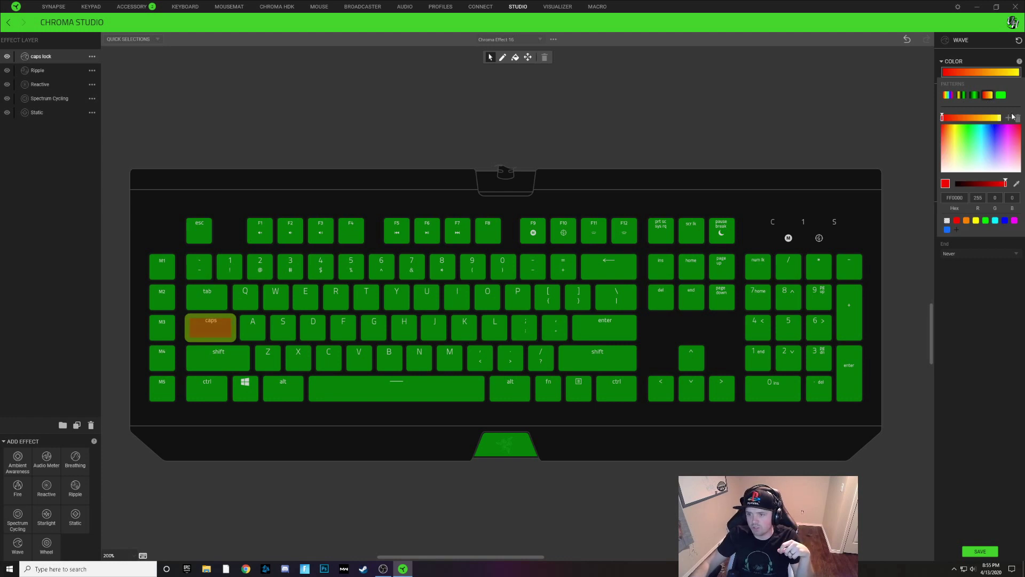
Step: Set the gradient's colour stops to white, hex FFFFFF
click(942, 118)
click(1000, 117)
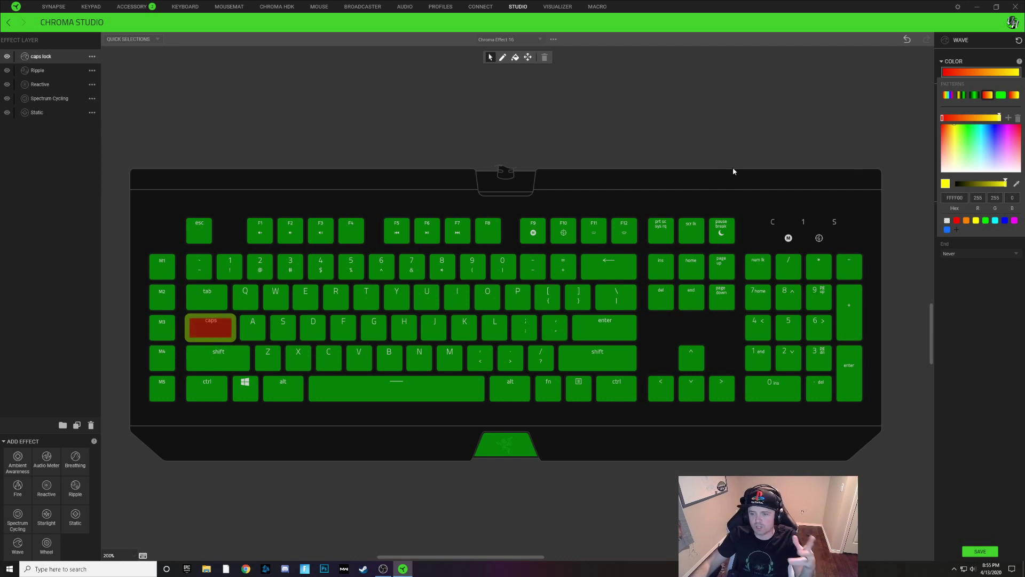
click(943, 118)
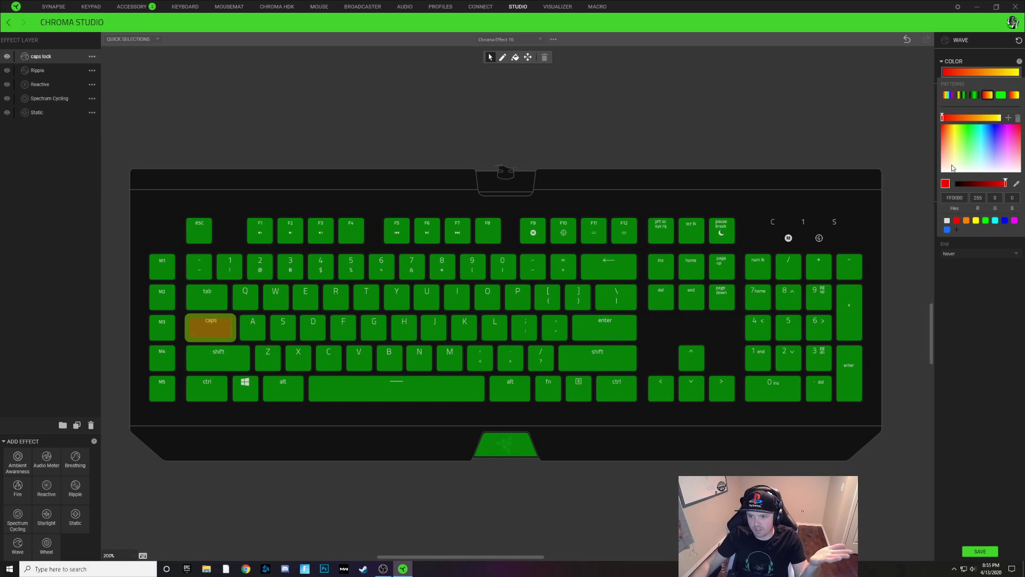
drag(959, 168, 958, 178)
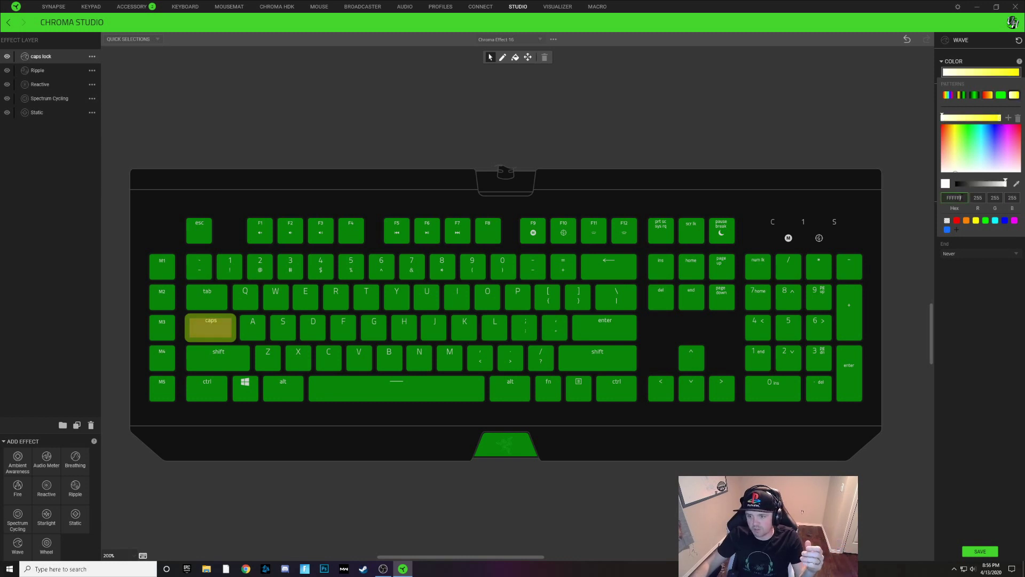
click(962, 197)
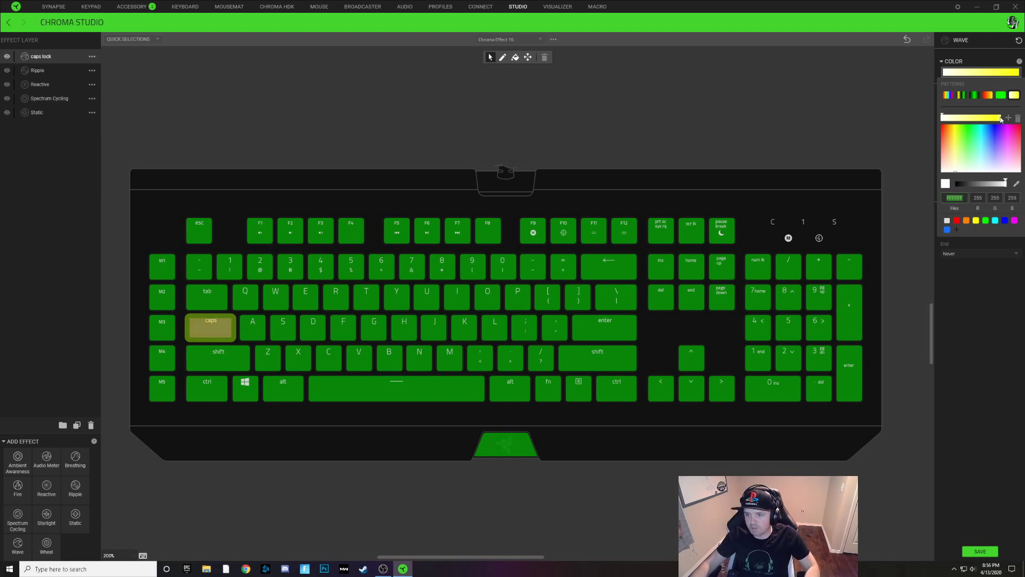
text(FFFF00)
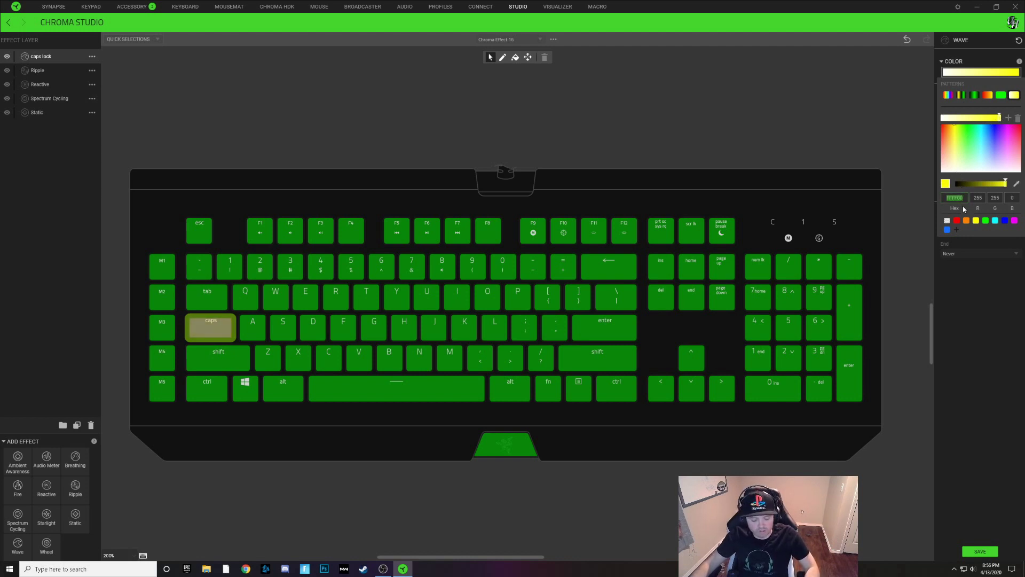
text(FFFFFF)
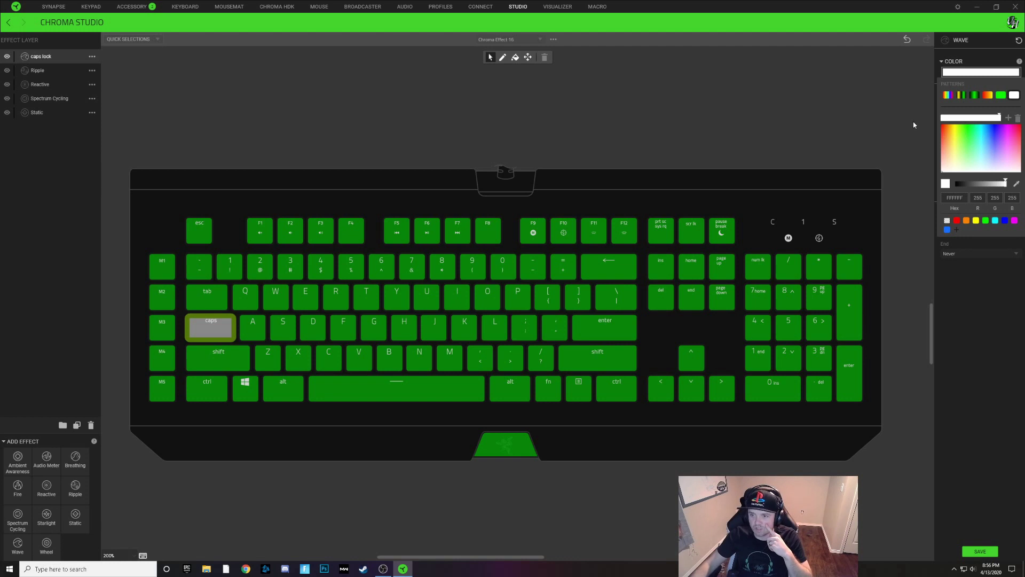
click(983, 297)
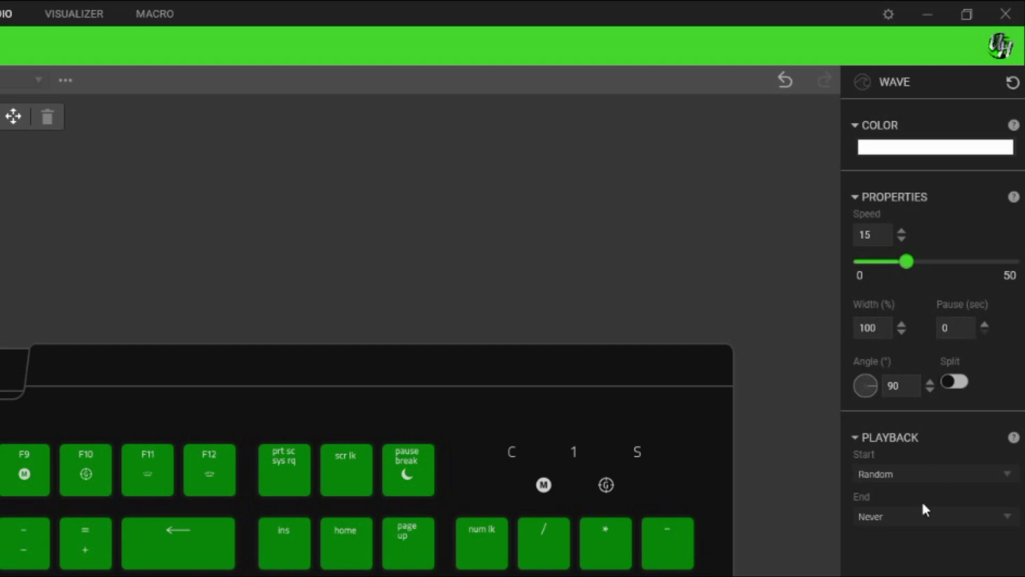
Step: Set the wave's Playback Start and End both to 'On selected keys'
click(894, 473)
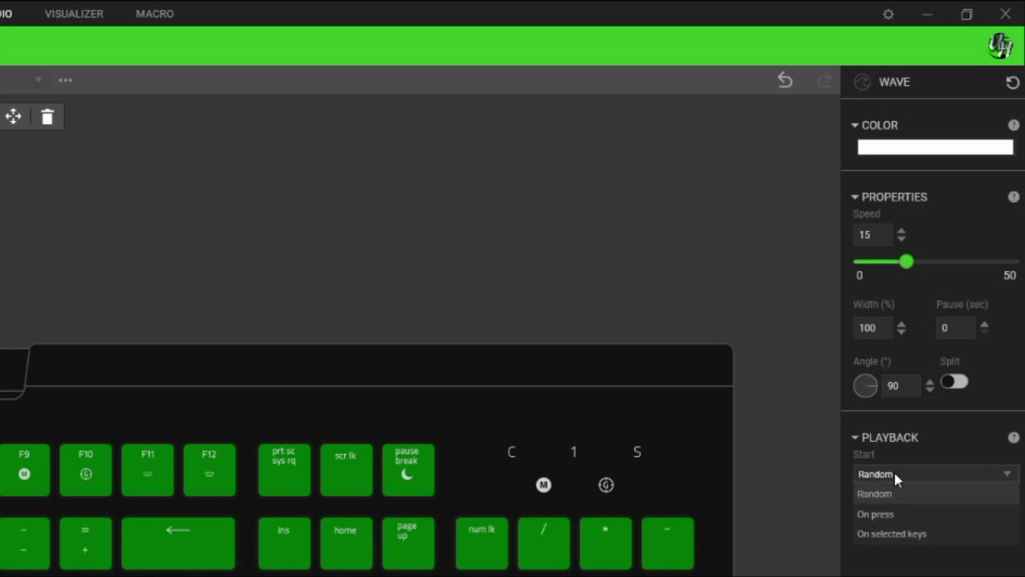
click(906, 534)
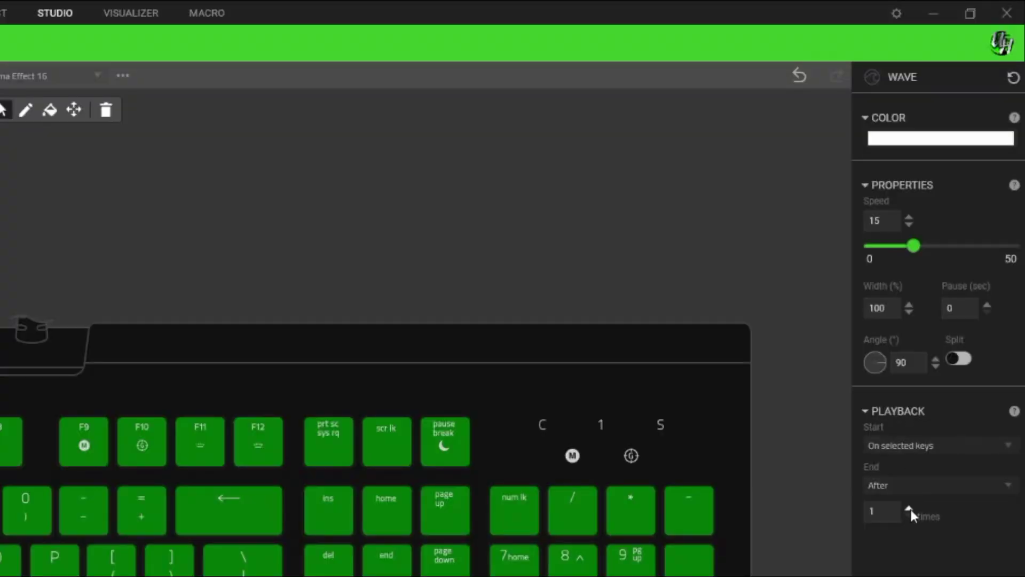
click(895, 485)
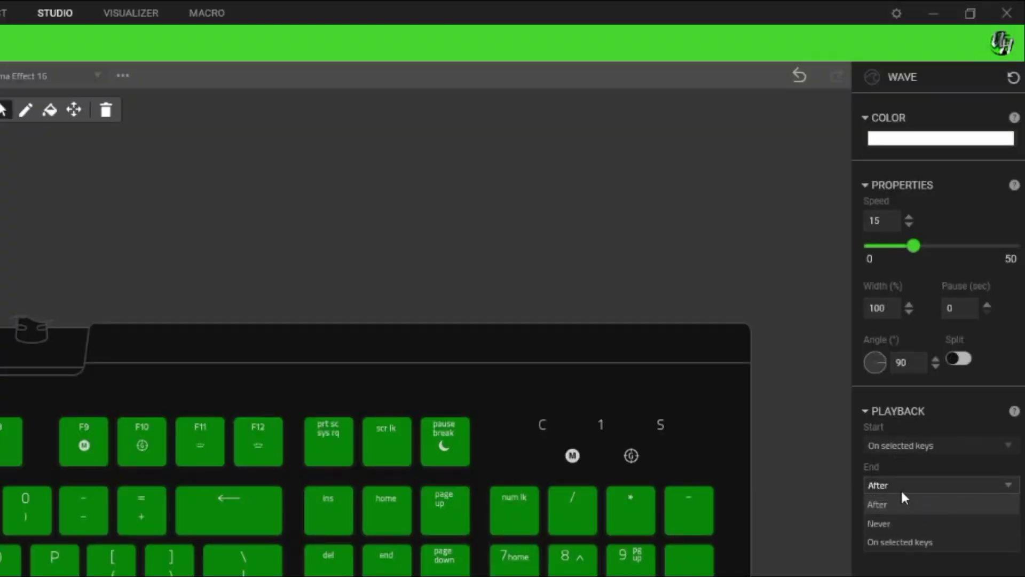
click(903, 542)
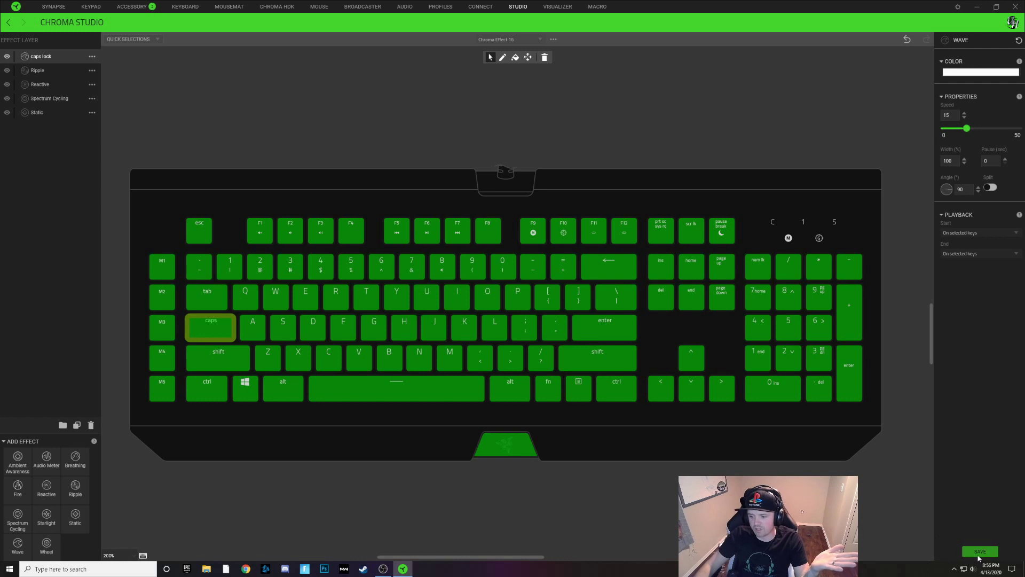
Step: Save the white caps lock effect and reselect the caps lock layer
click(861, 150)
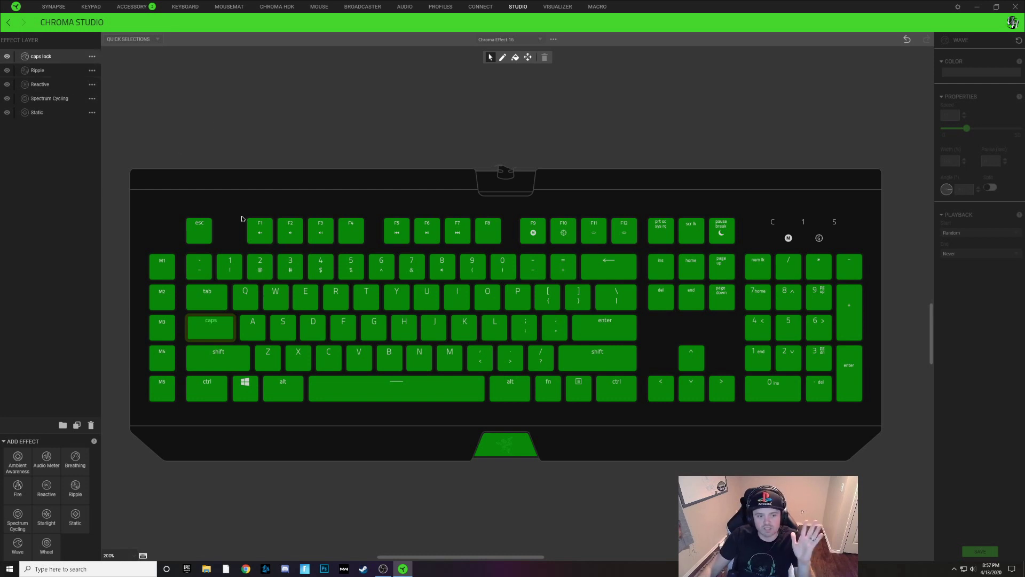
click(43, 57)
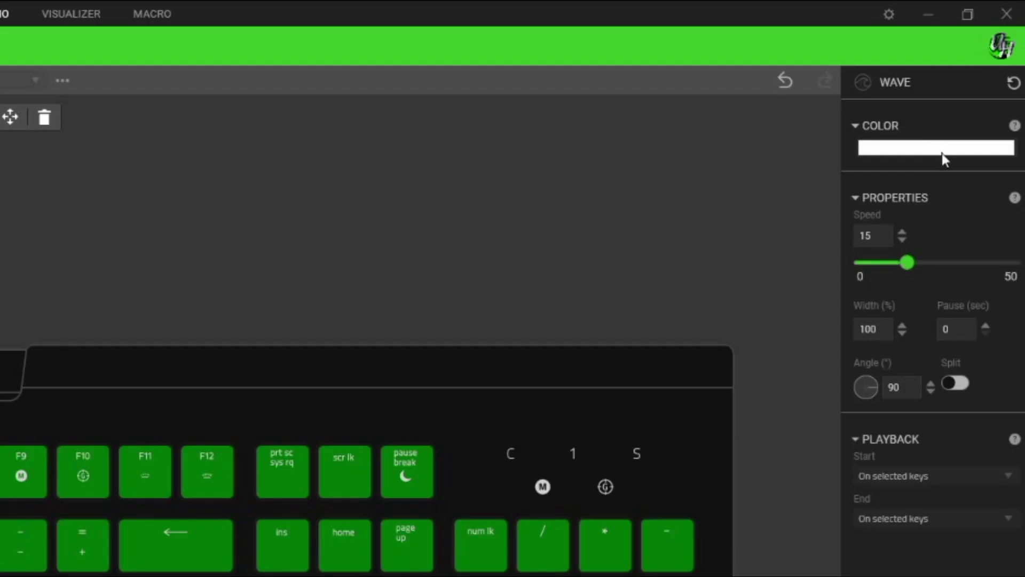
Step: Apply the green gradient pattern, then turn the middle stop red and add a second red stop
click(930, 151)
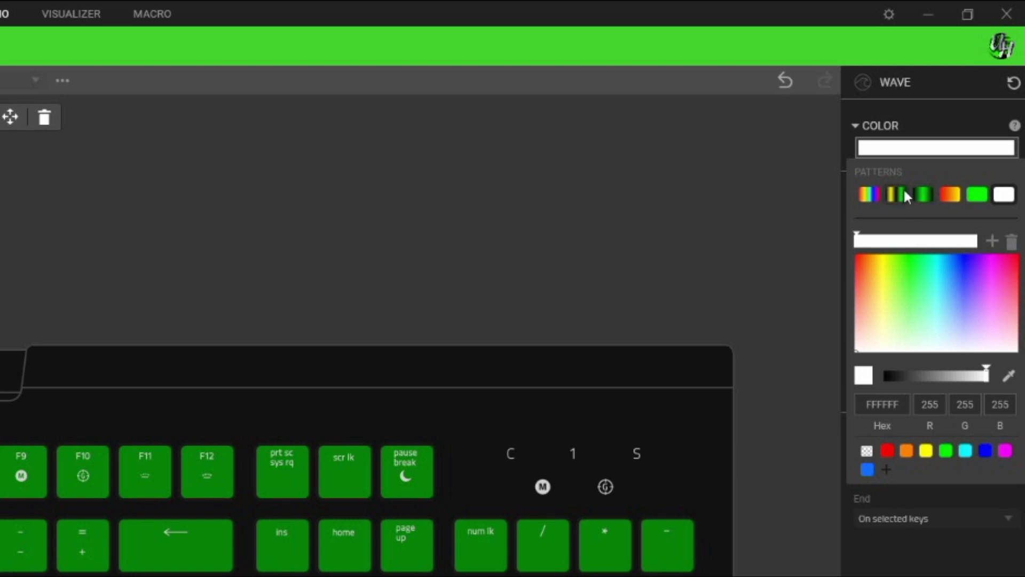
click(925, 195)
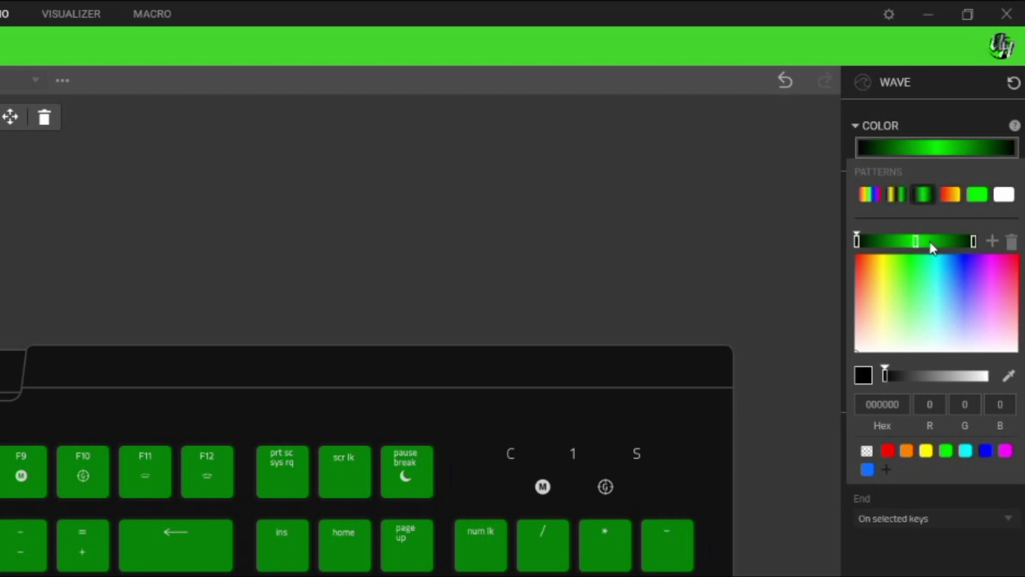
click(917, 241)
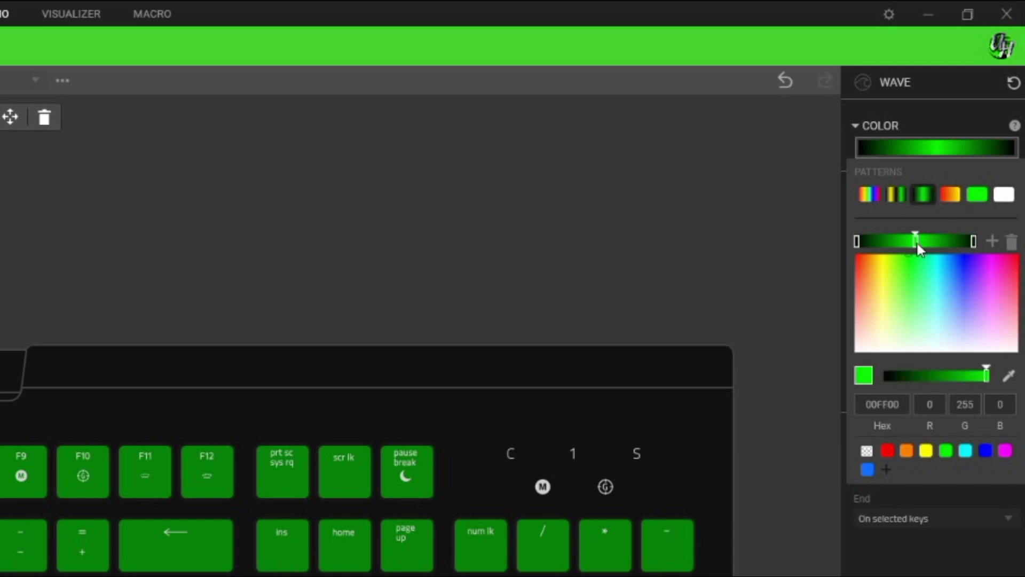
drag(915, 245, 906, 243)
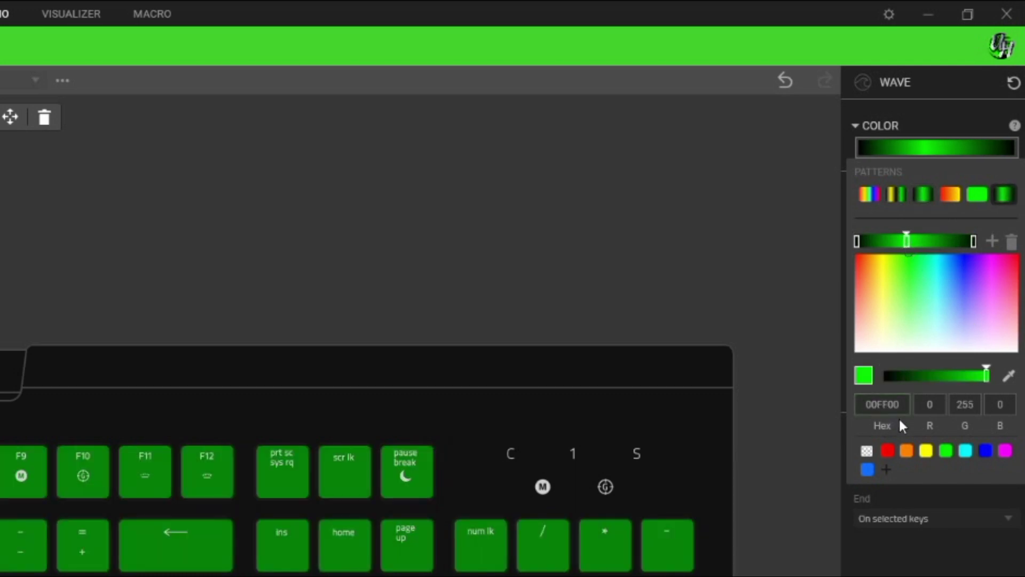
click(888, 450)
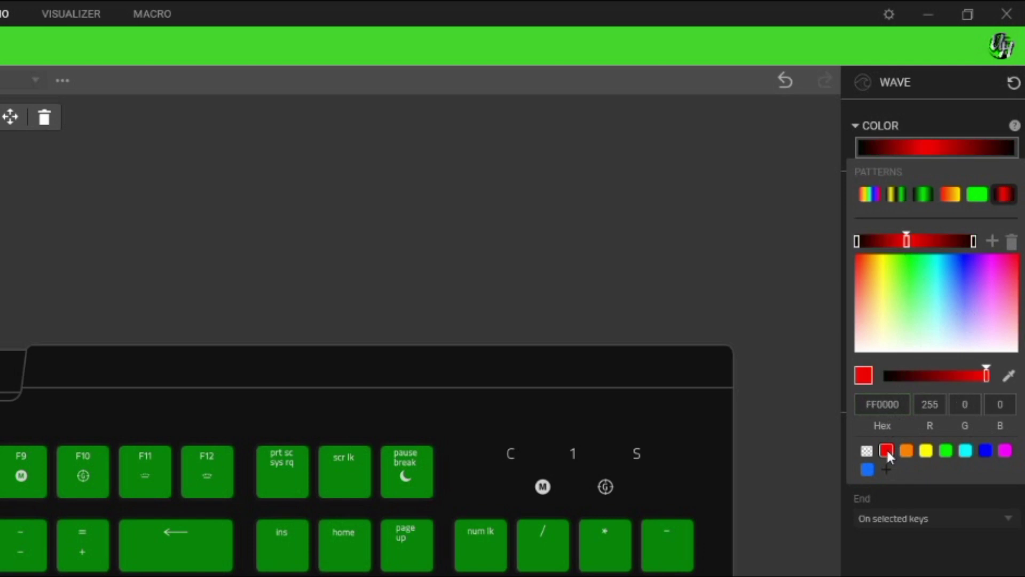
click(991, 242)
drag(940, 242, 932, 244)
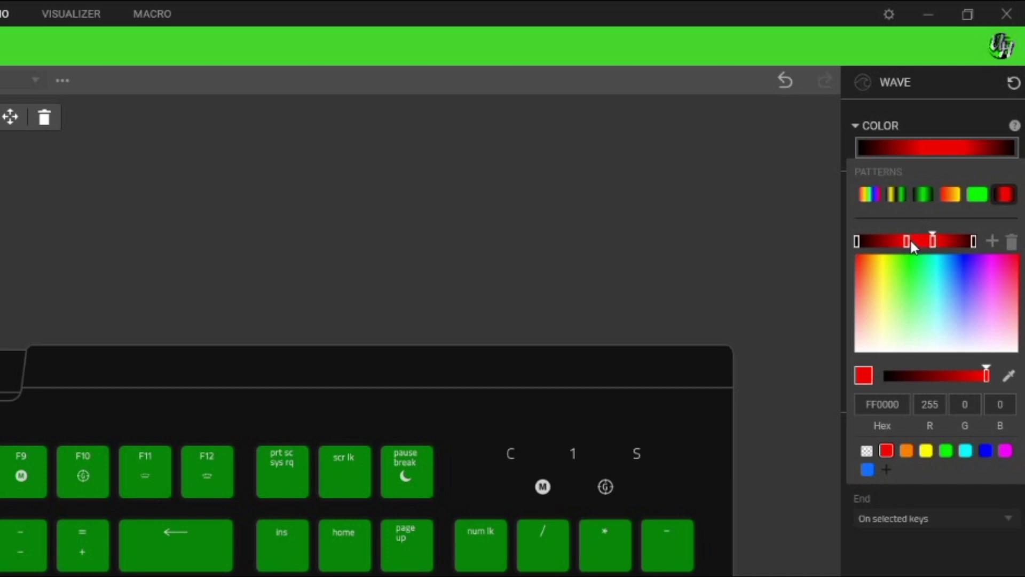
drag(911, 243, 914, 243)
Step: Make both end stops of the gradient transparent and move them inward
click(856, 241)
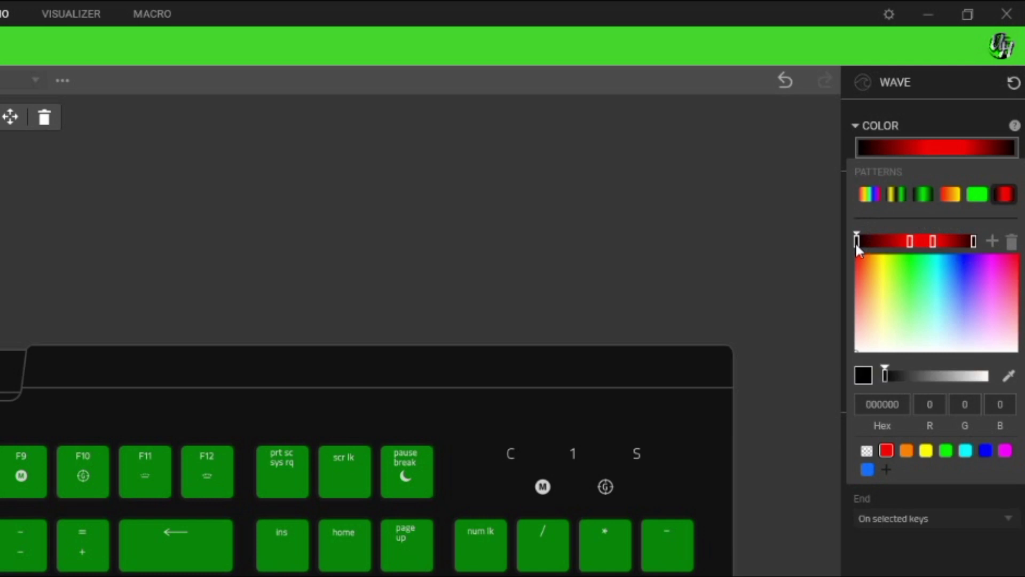
click(867, 452)
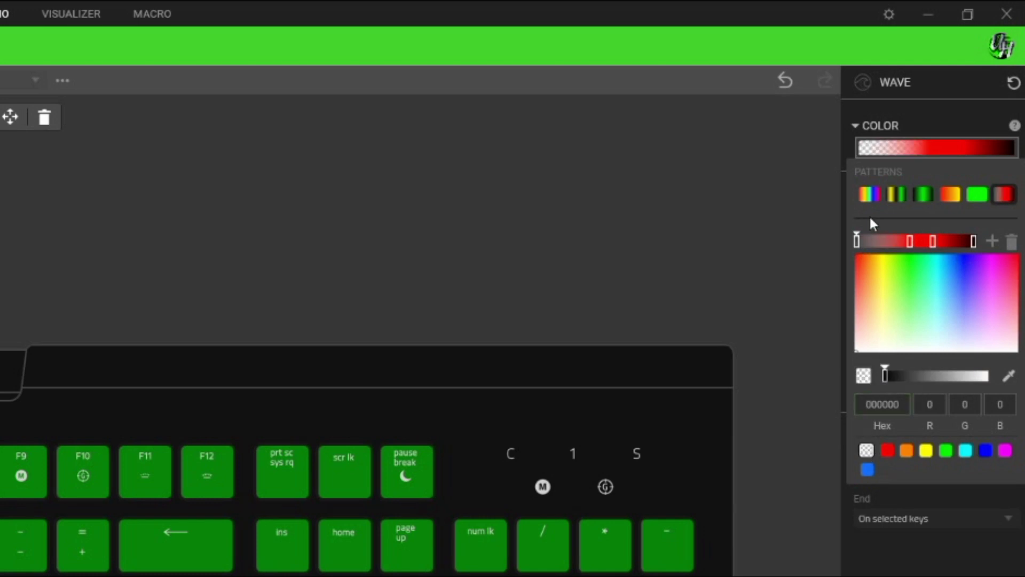
drag(858, 243, 879, 248)
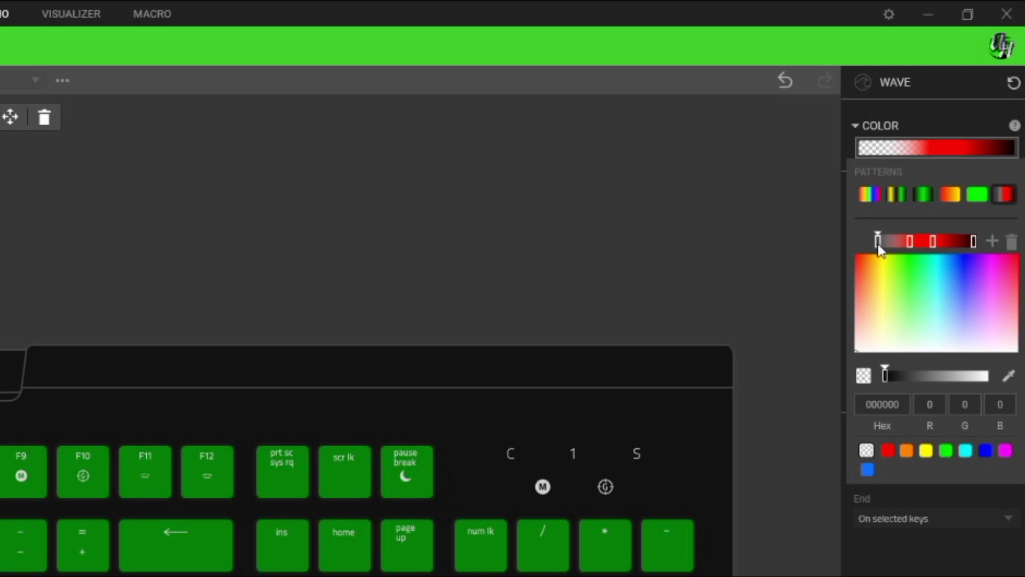
click(973, 241)
click(866, 451)
drag(974, 240, 962, 244)
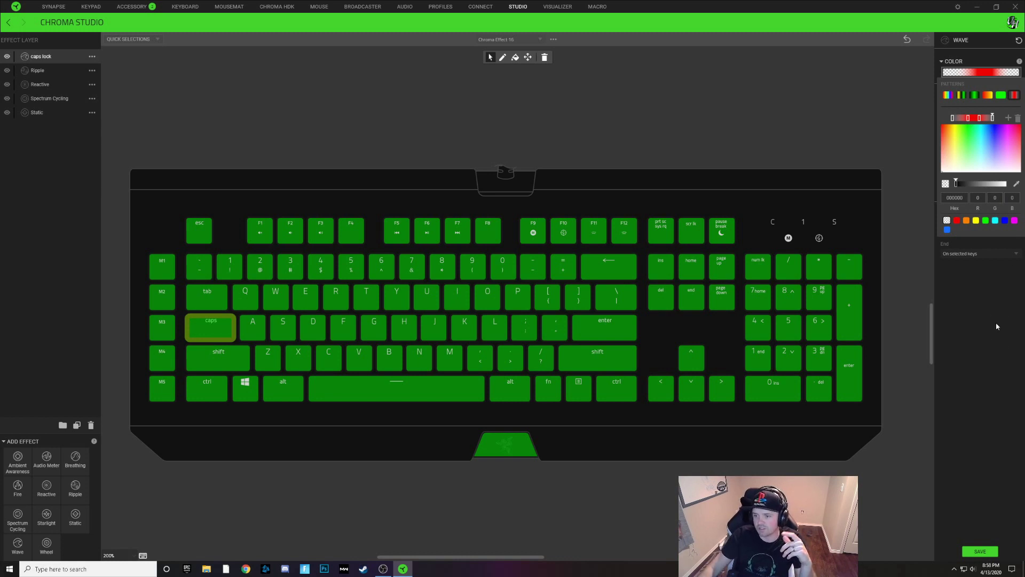
click(989, 310)
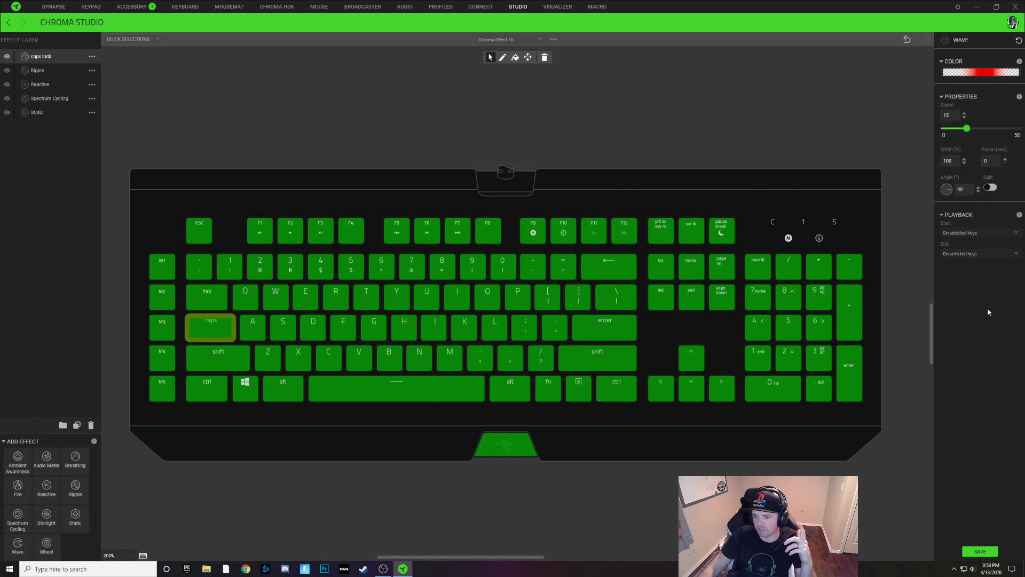
Step: Save the red wave, then spread the transparent end stops outward and nudge the red stop
click(979, 552)
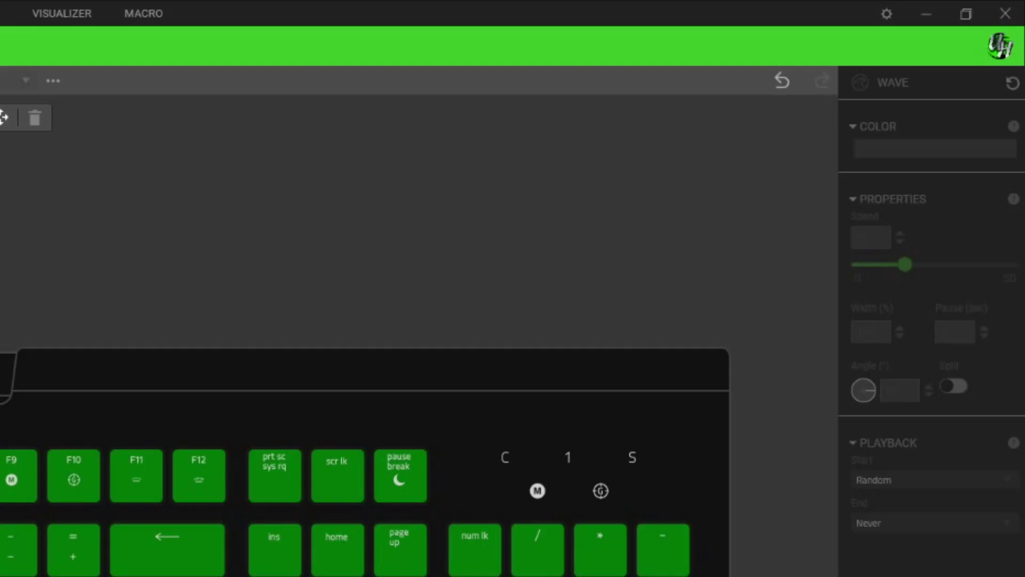
click(956, 148)
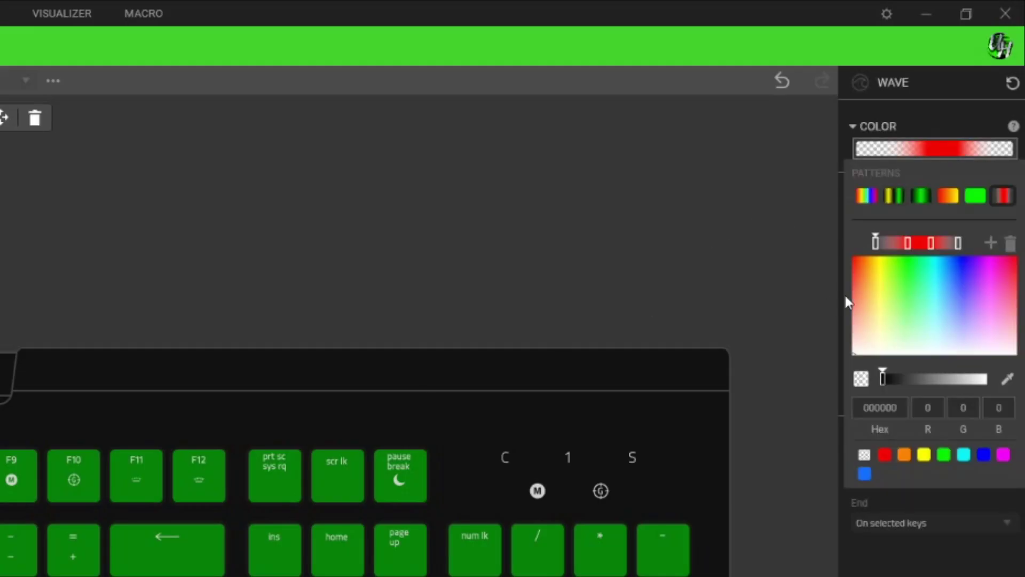
drag(874, 242, 853, 242)
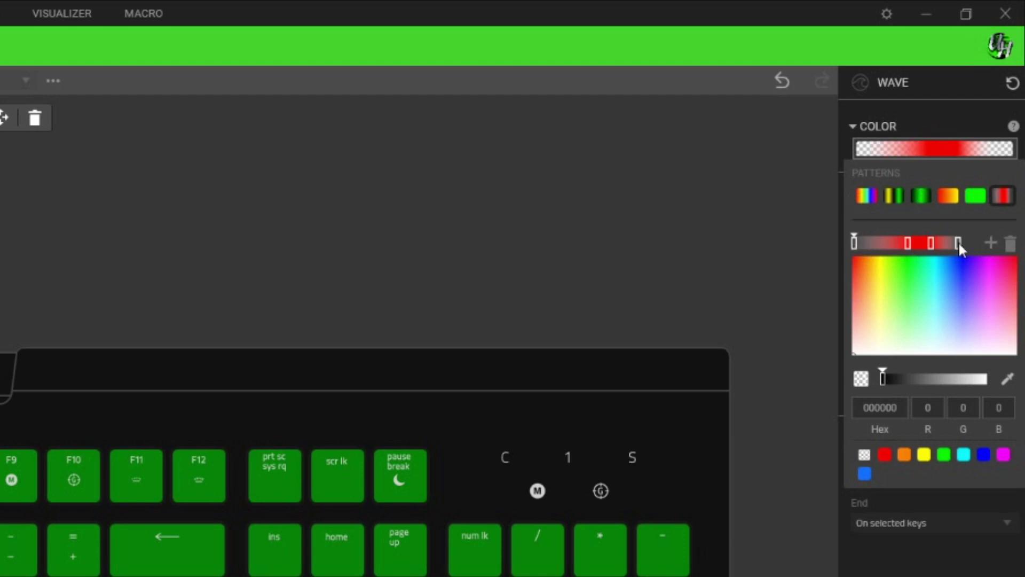
drag(958, 243, 973, 243)
click(908, 243)
drag(907, 243, 904, 243)
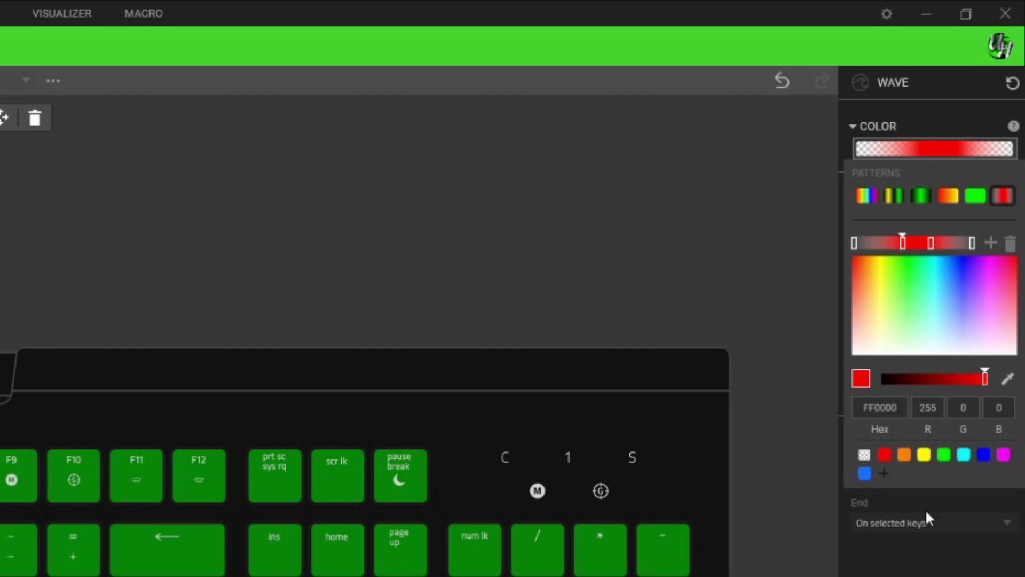
Step: Set the wave speed to 30 and save
click(934, 149)
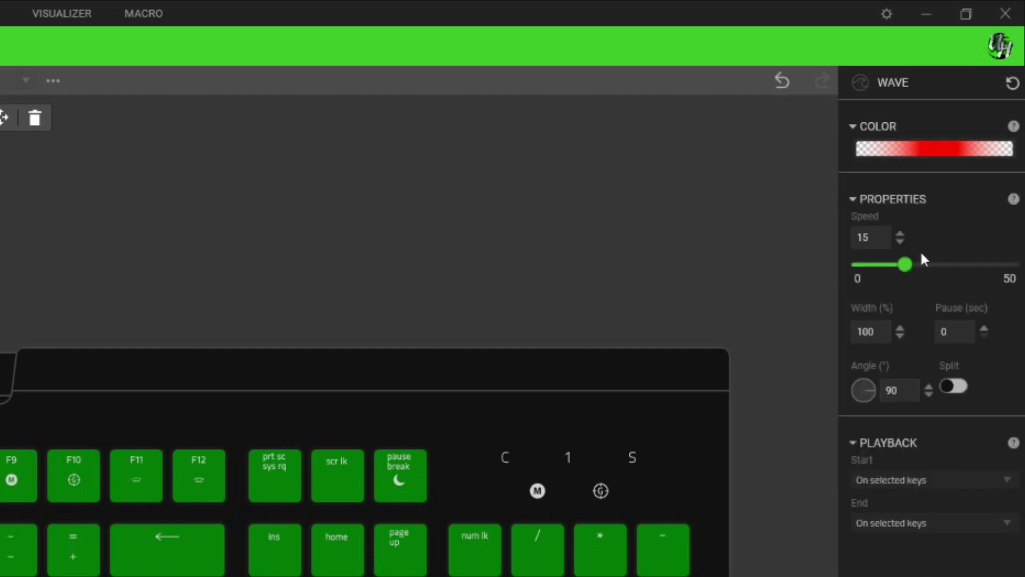
click(885, 239)
text(30)
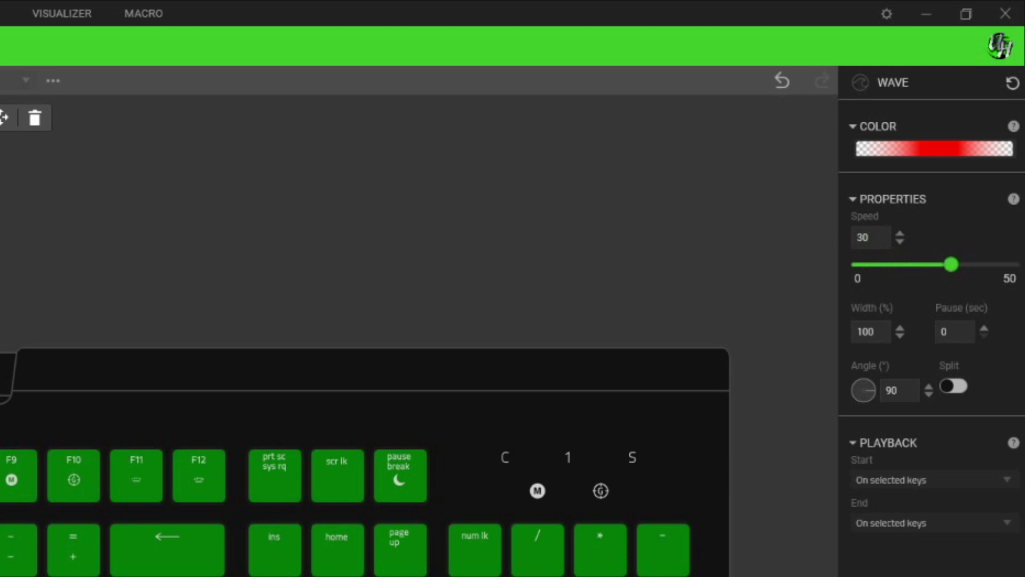
click(430, 204)
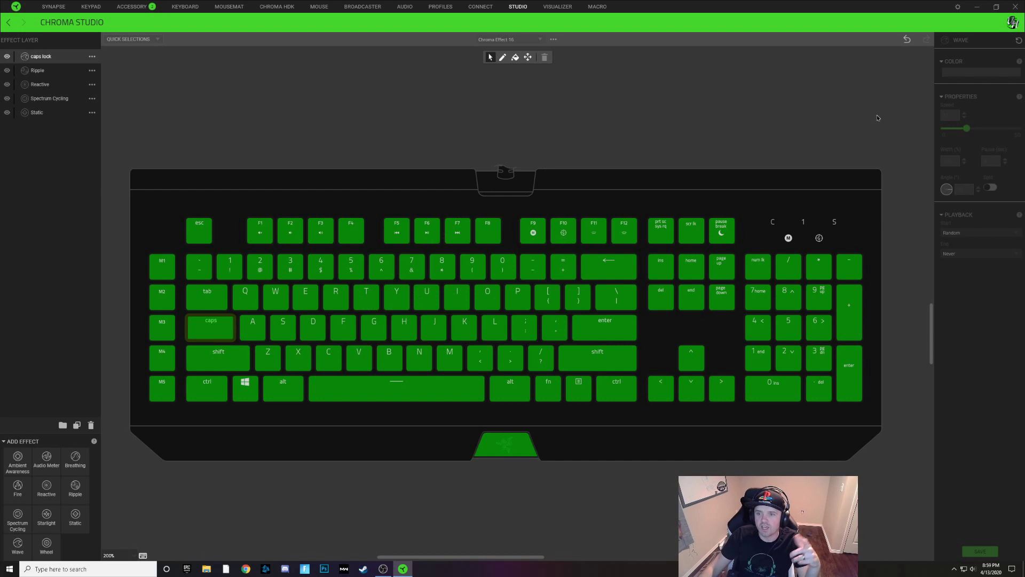
Step: Select the Caps Lock key on the preview and show its wave's COLOR gradient settings
click(230, 328)
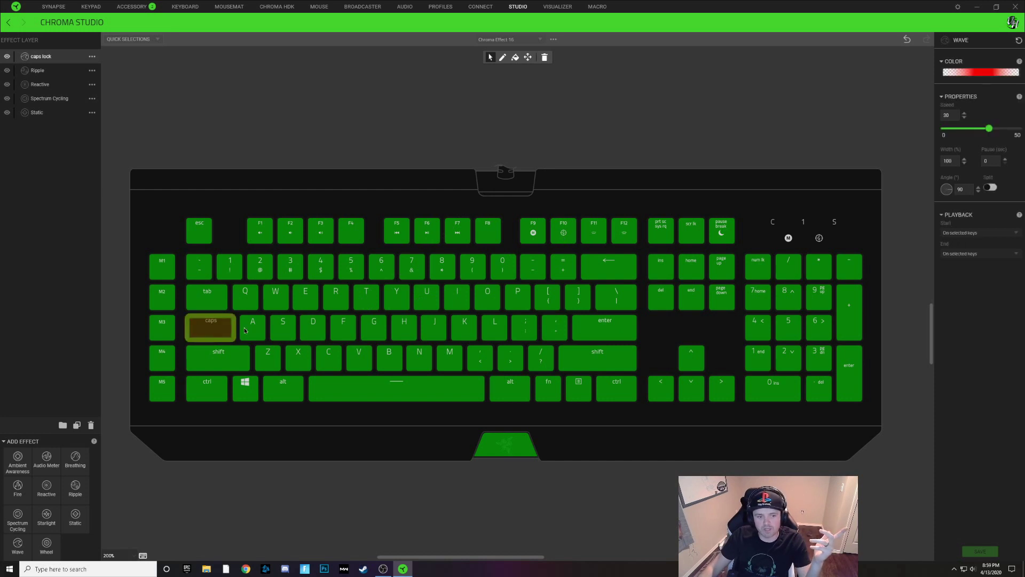
click(956, 72)
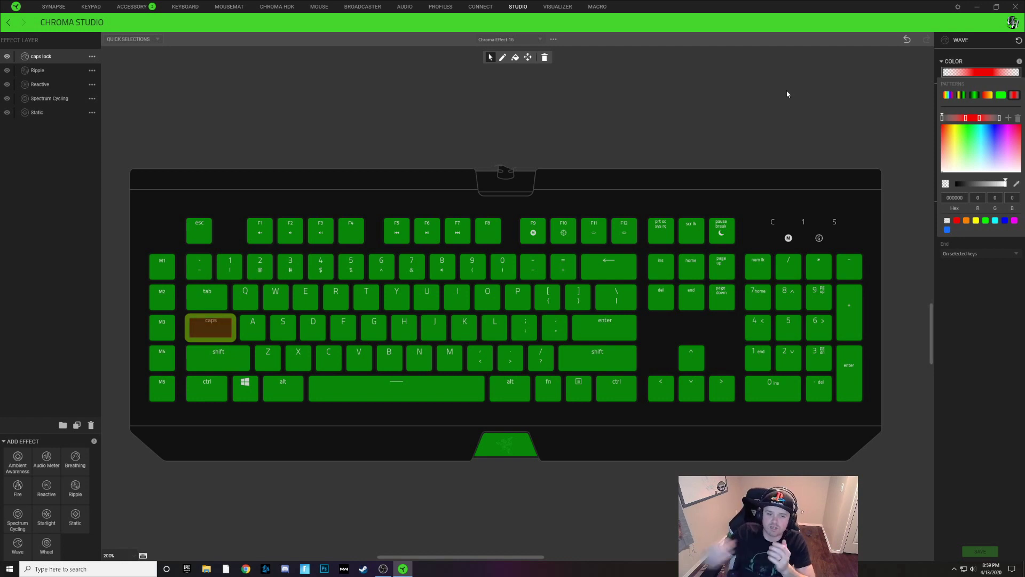
Step: Apply the rainbow colour pattern to the caps lock wave and save it
click(208, 335)
click(982, 73)
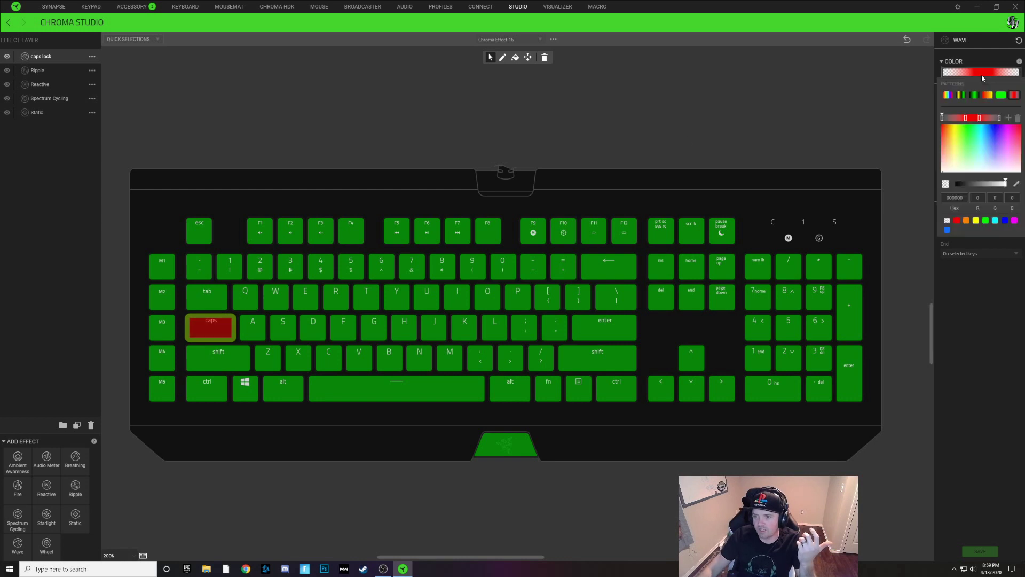
click(949, 96)
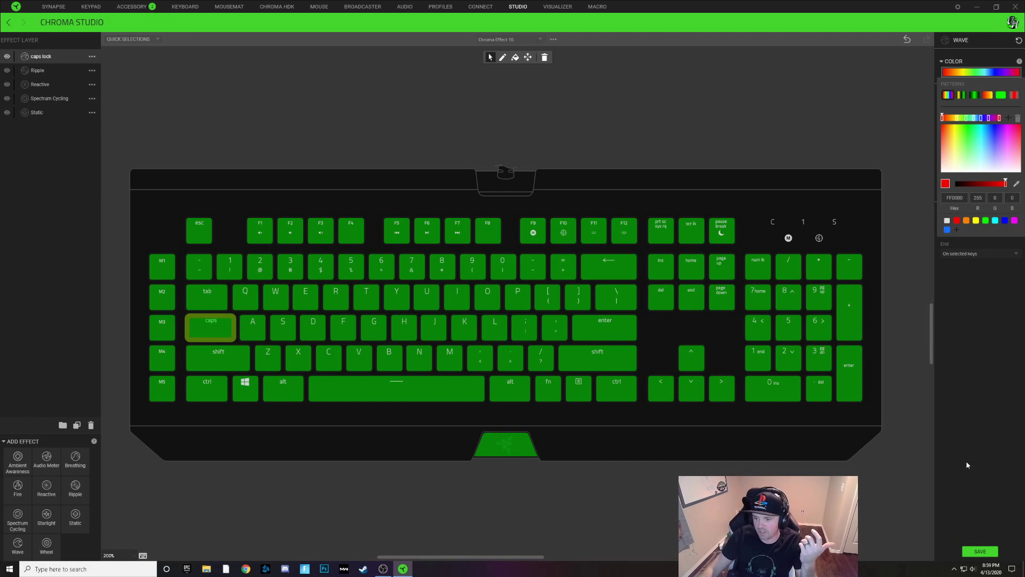
click(985, 556)
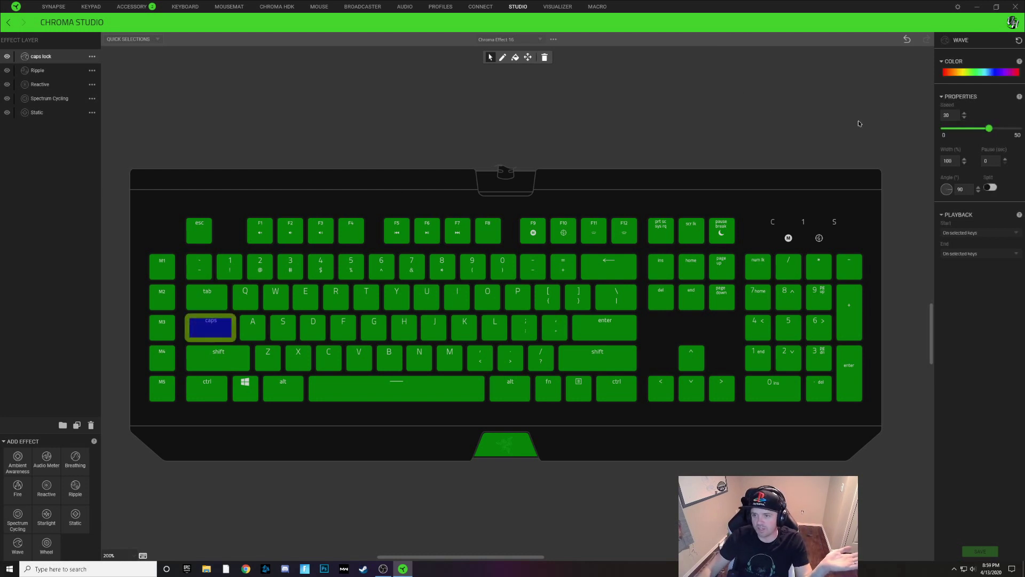
Step: Turn the gradient stops cyan and blue, then leave Caps Lock editing to preview
click(982, 73)
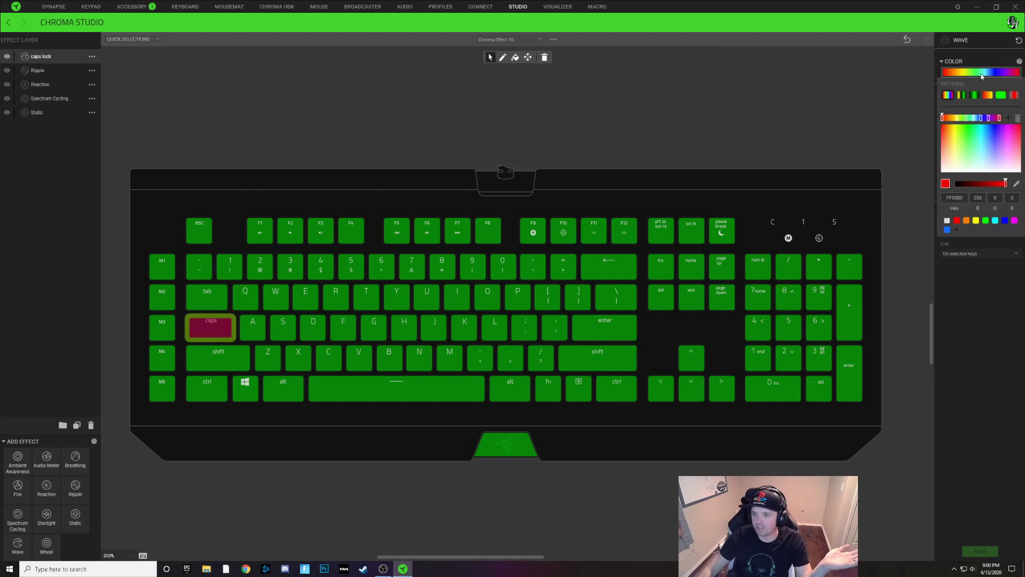
click(965, 118)
click(957, 117)
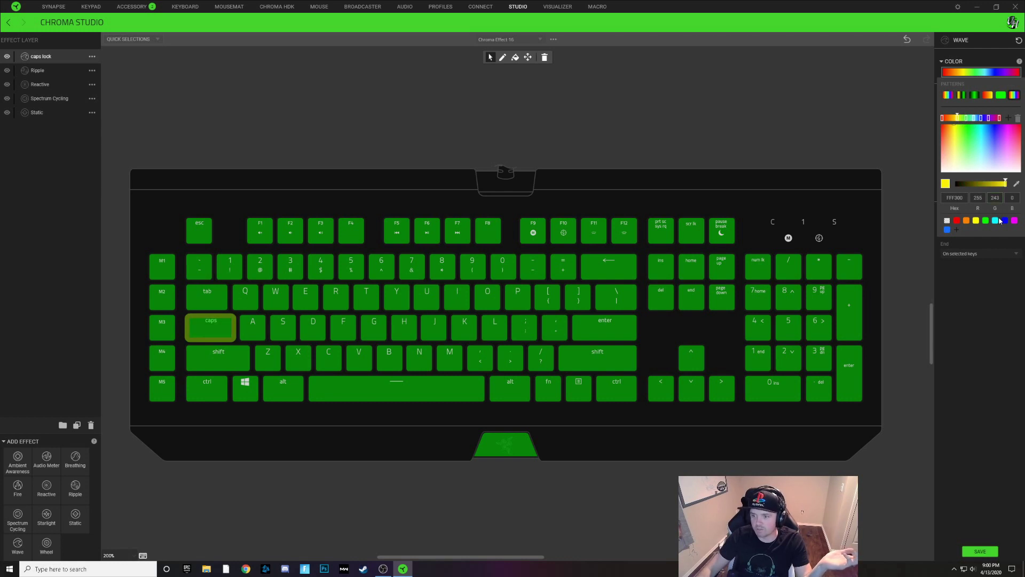
click(998, 220)
click(942, 118)
click(1005, 220)
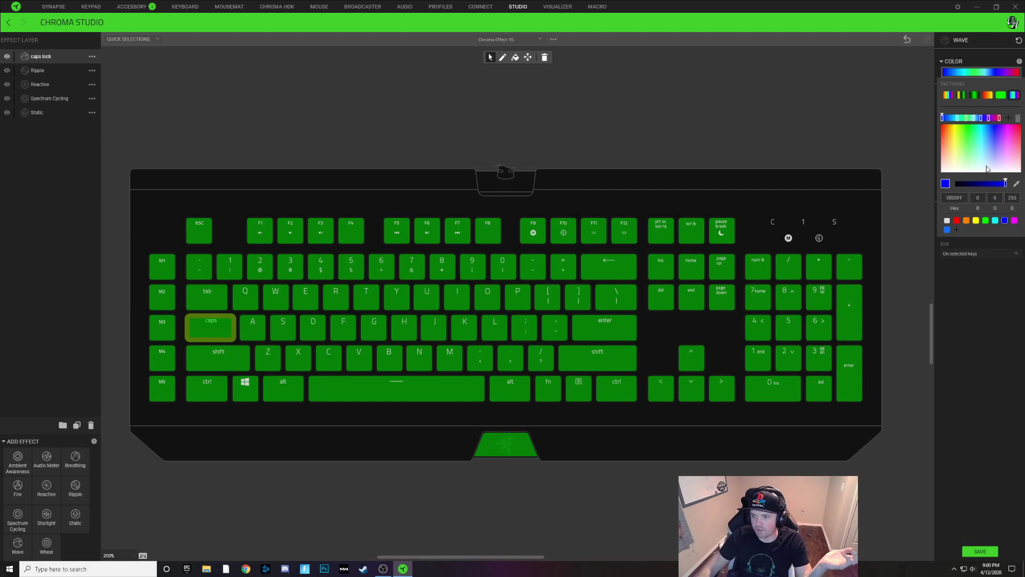
click(966, 118)
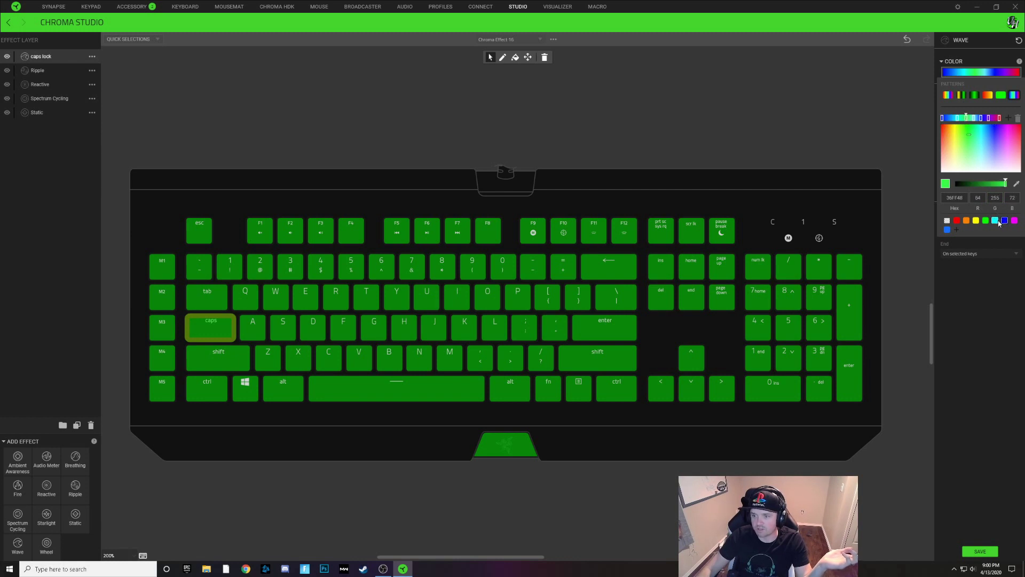
click(1004, 221)
click(989, 467)
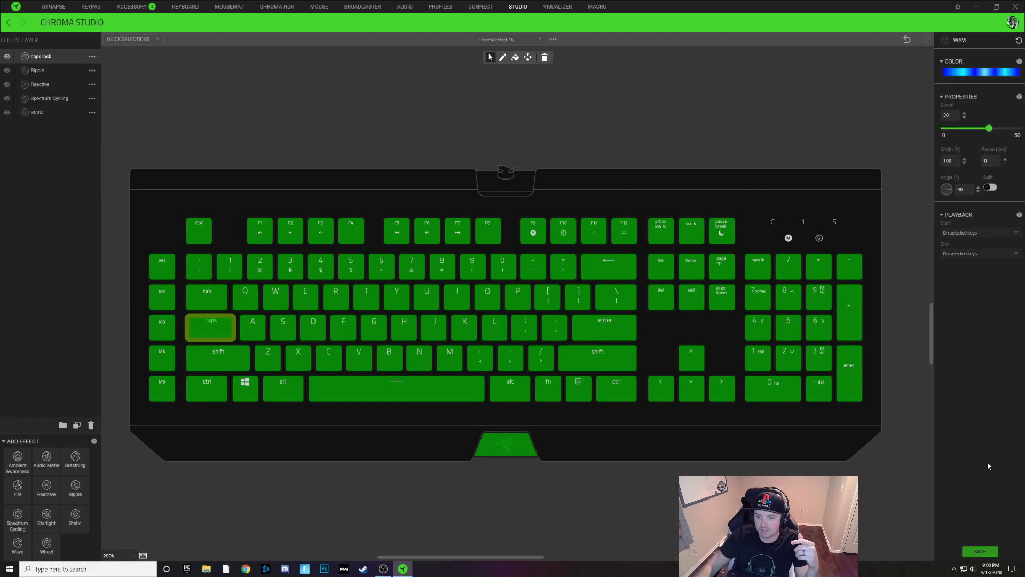
click(767, 119)
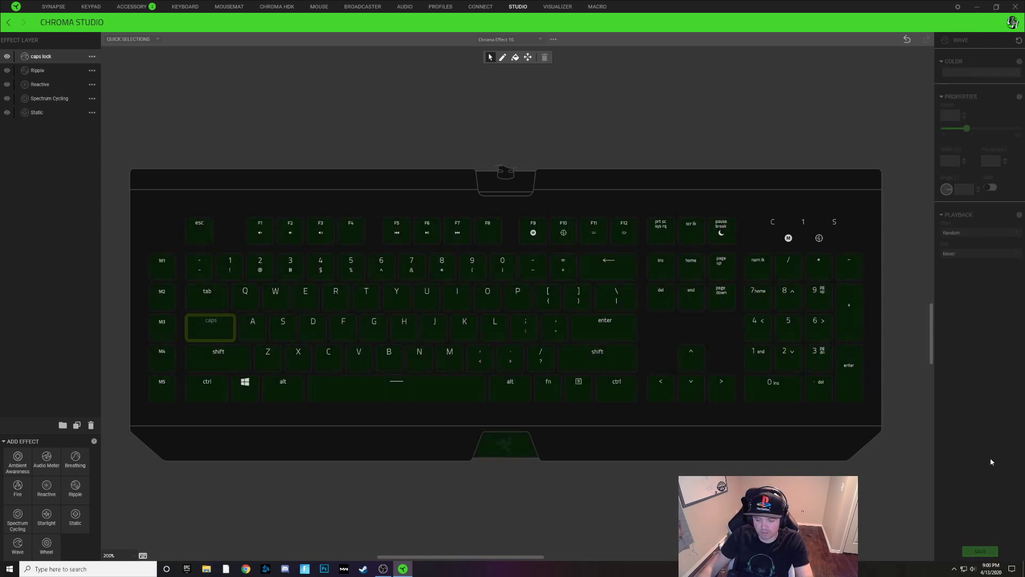